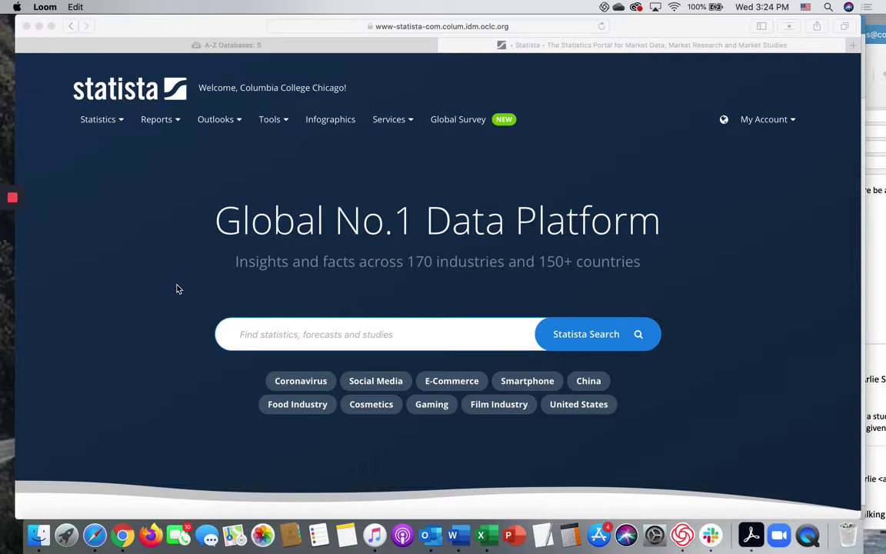
Switch from the Statista home page to the library's 'A-Z Databases: S' tab
click(298, 49)
Go to the library's A-Z Databases list, filter it to S, and scroll to Statista
click(646, 83)
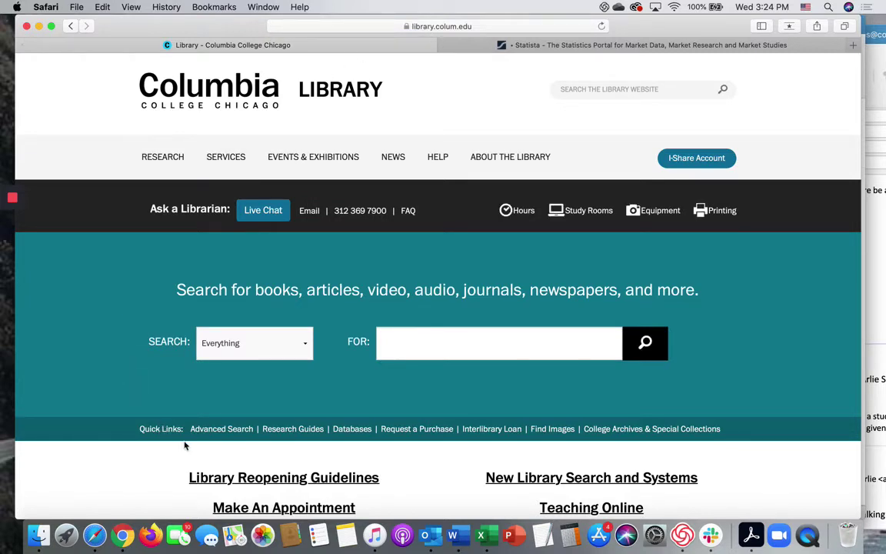
click(359, 432)
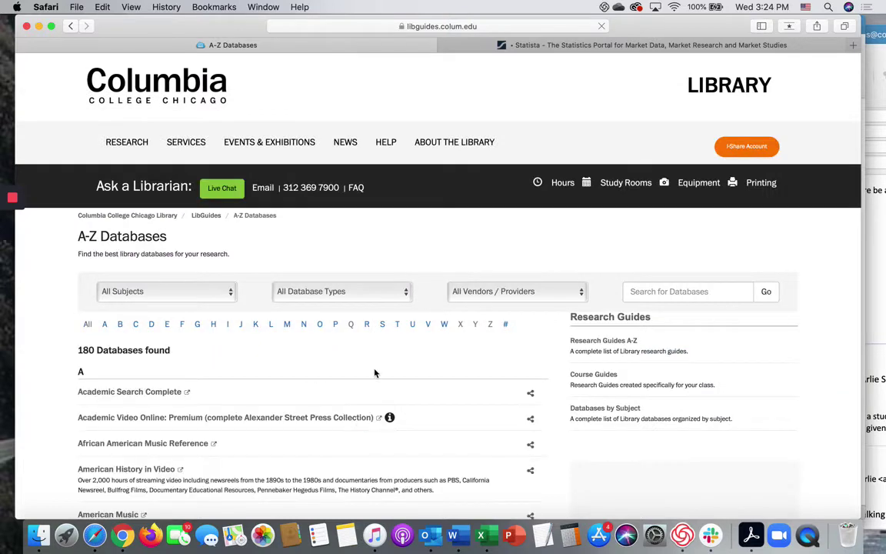
scroll(375, 373, down, 3)
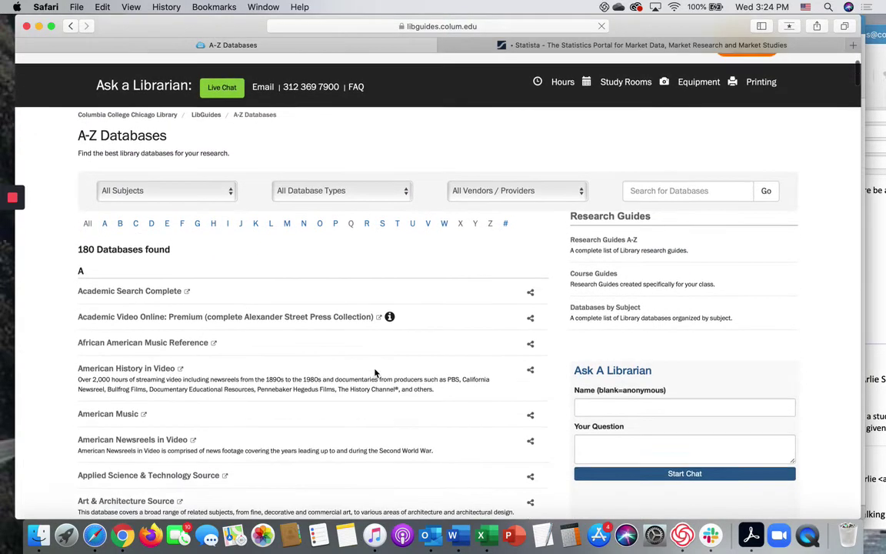
click(382, 222)
scroll(292, 371, down, 10)
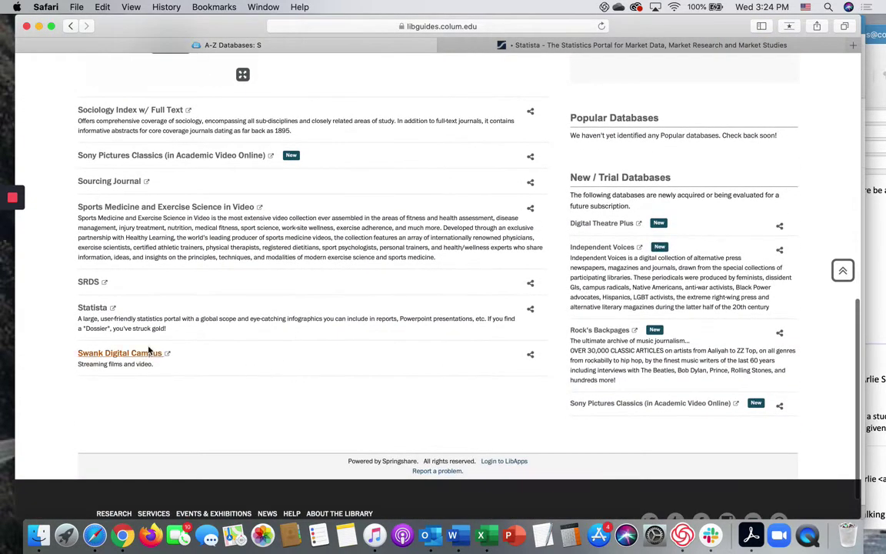
Open Statista from the library list and look over its Statistics and Reports menus
click(87, 309)
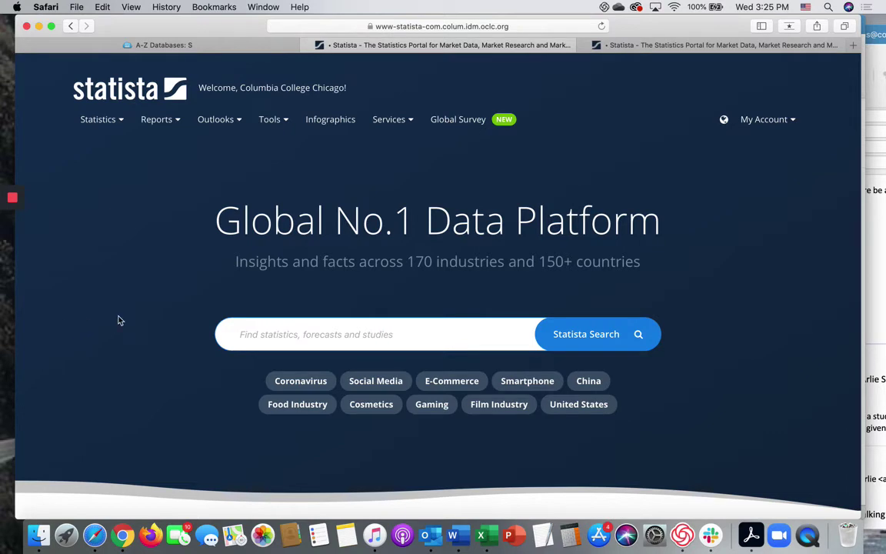
click(242, 333)
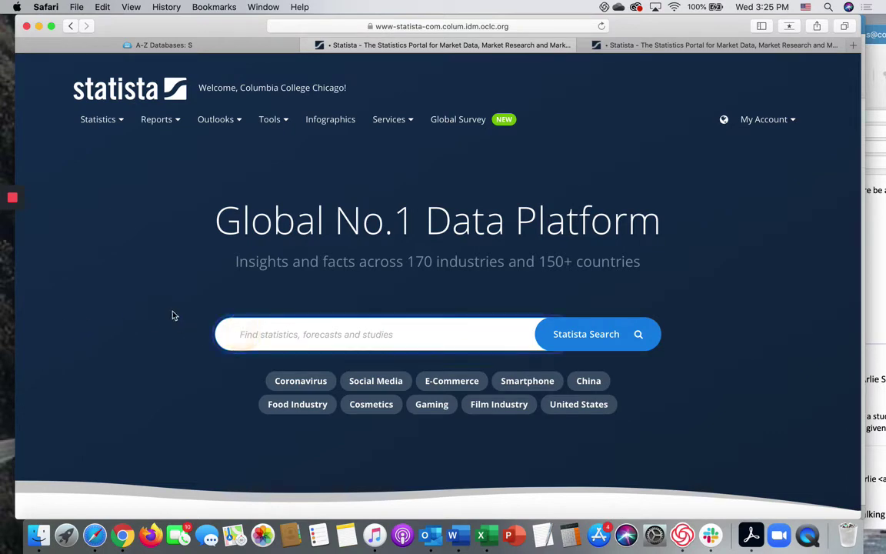
mouse_move(100, 121)
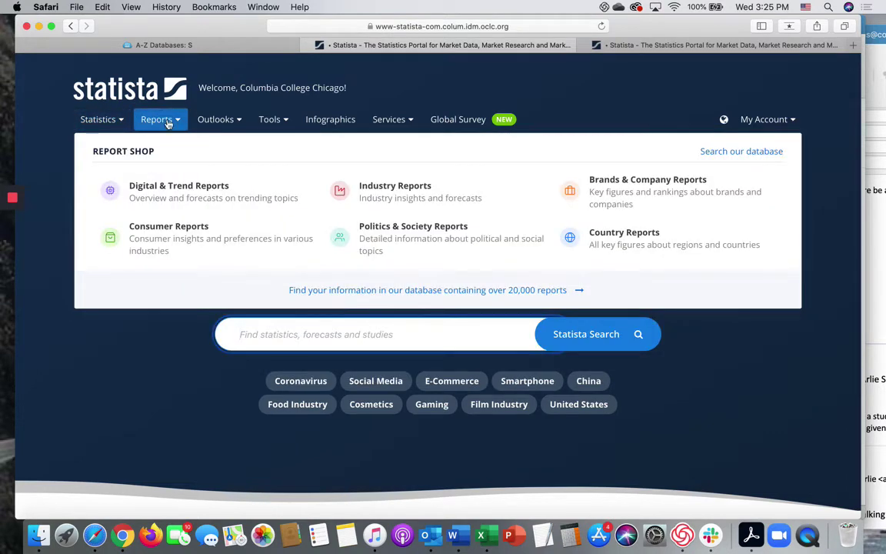
mouse_move(222, 120)
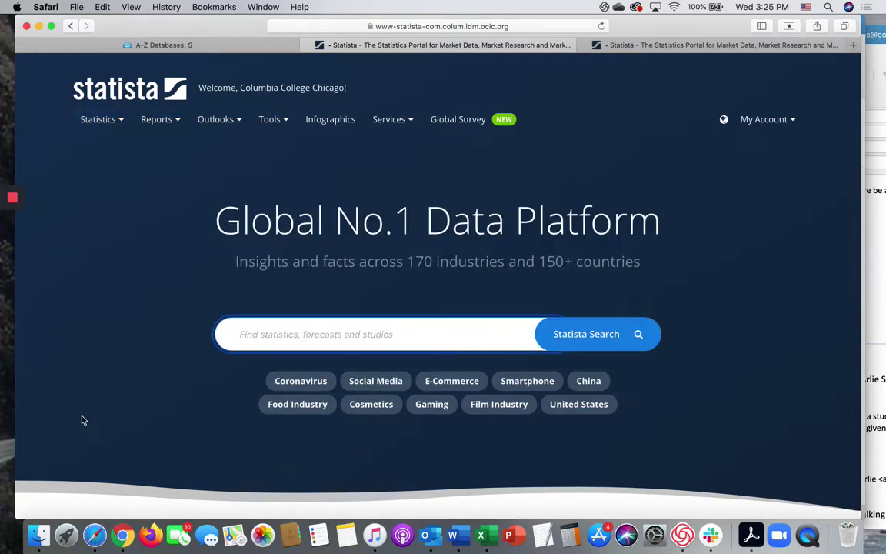
Enter 'media usage by age' in the Statista search box
click(261, 334)
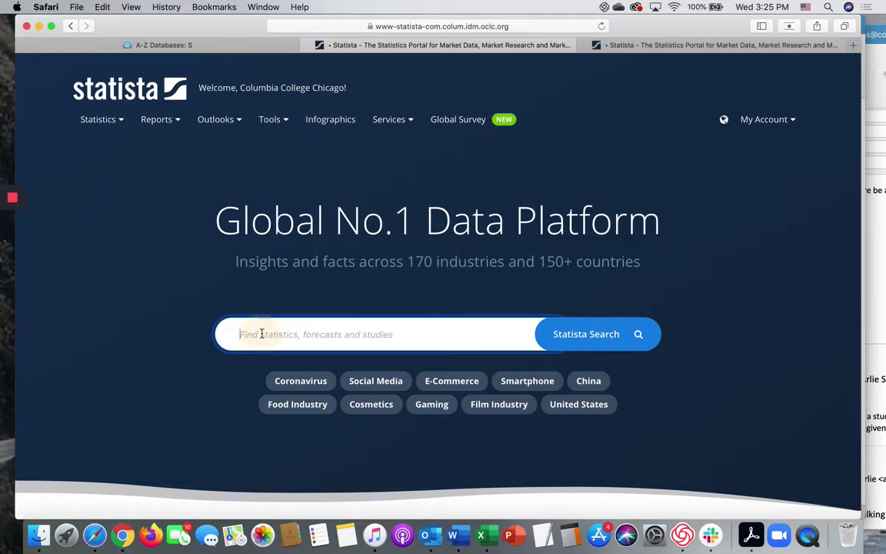
text(media usage by age)
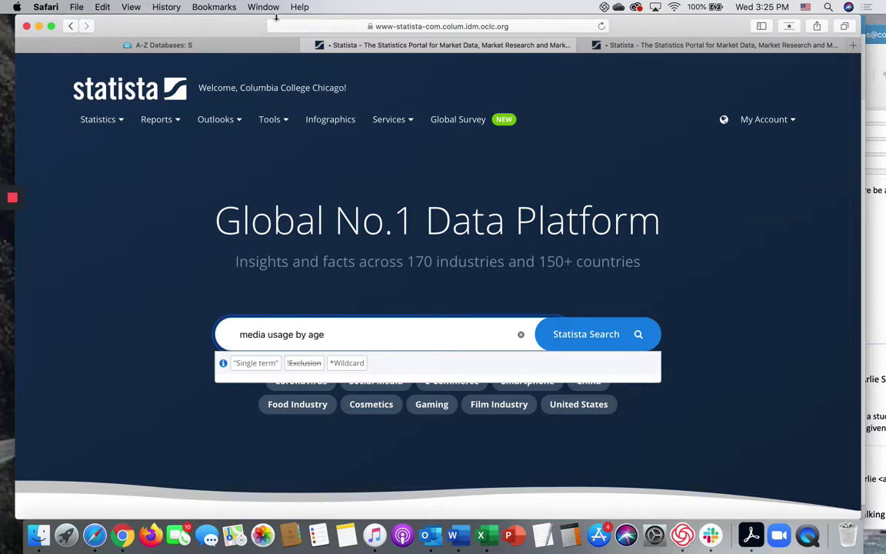
click(251, 46)
scroll(227, 108, up, 10)
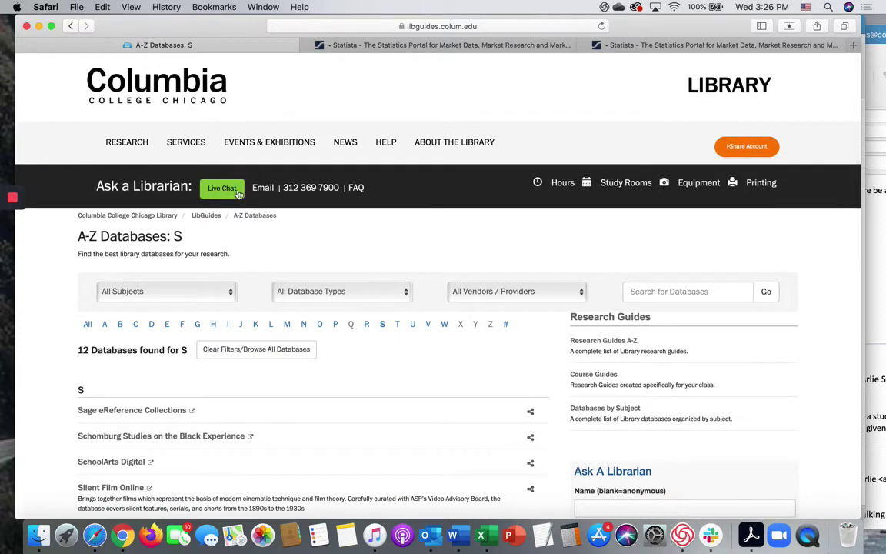
click(405, 43)
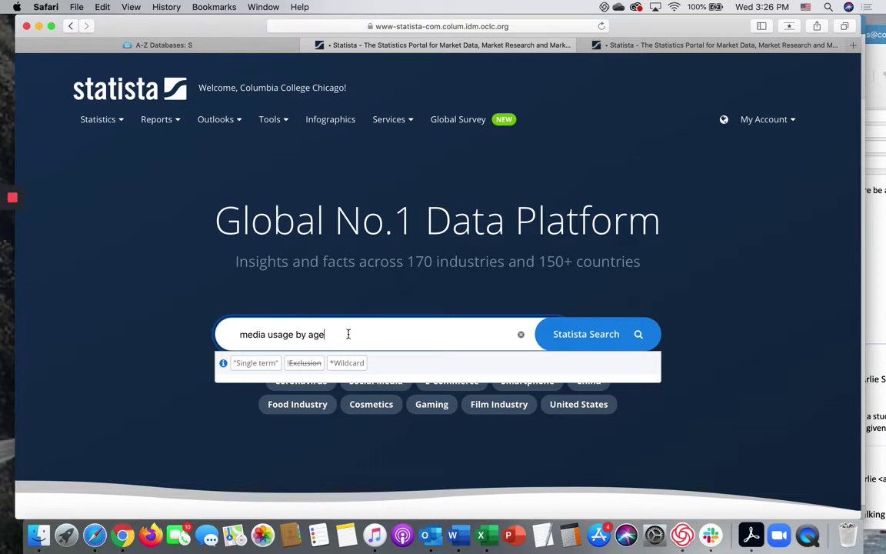
Search Statista for 'media usage by age' and scroll through the 1,000+ results
click(589, 339)
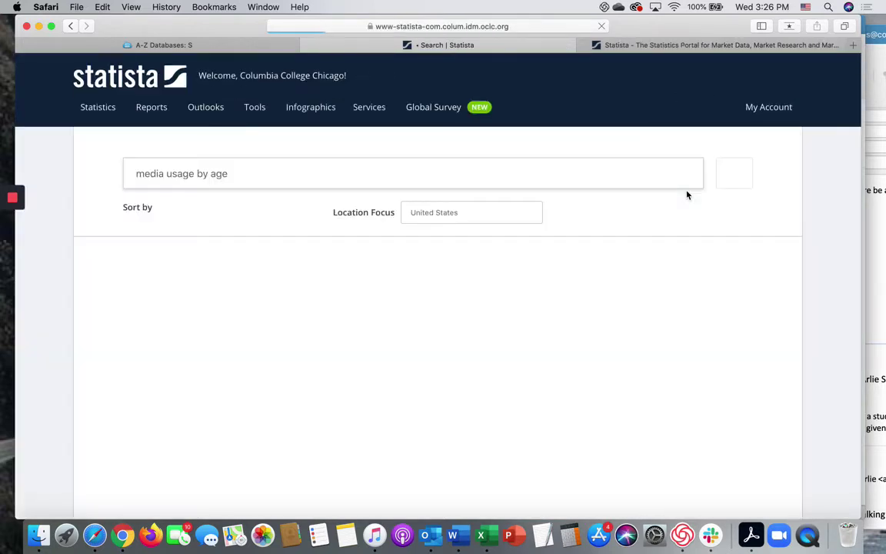
scroll(629, 338, down, 3)
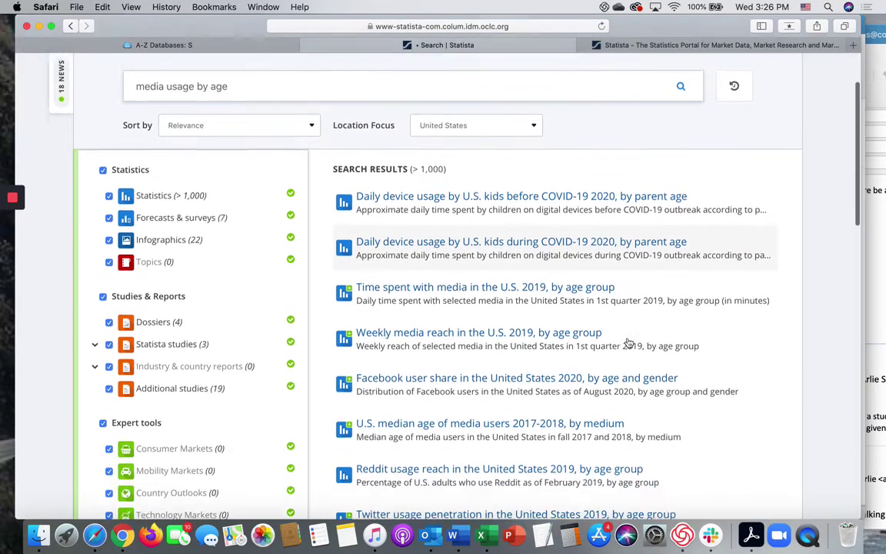
scroll(629, 343, down, 1)
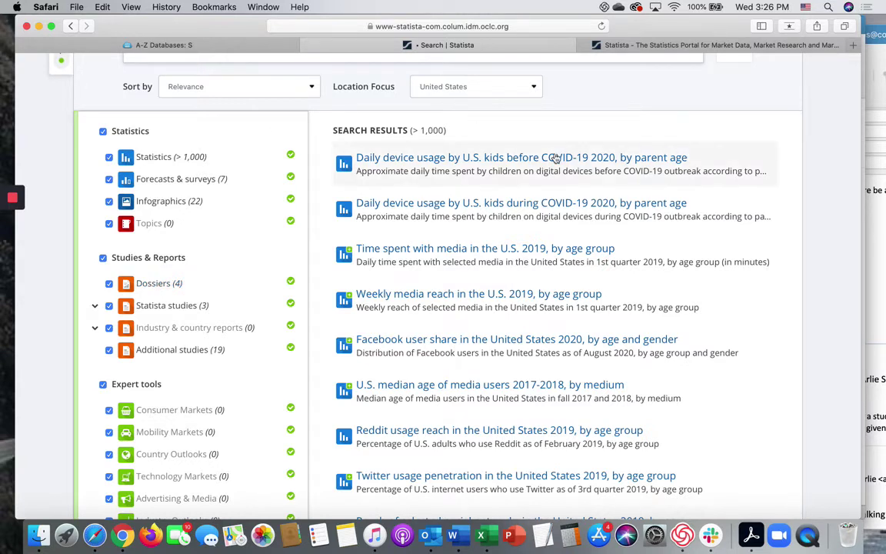
Open the 'Weekly media reach in the U.S. 2019, by age group' chart and review its Details and Source
click(531, 297)
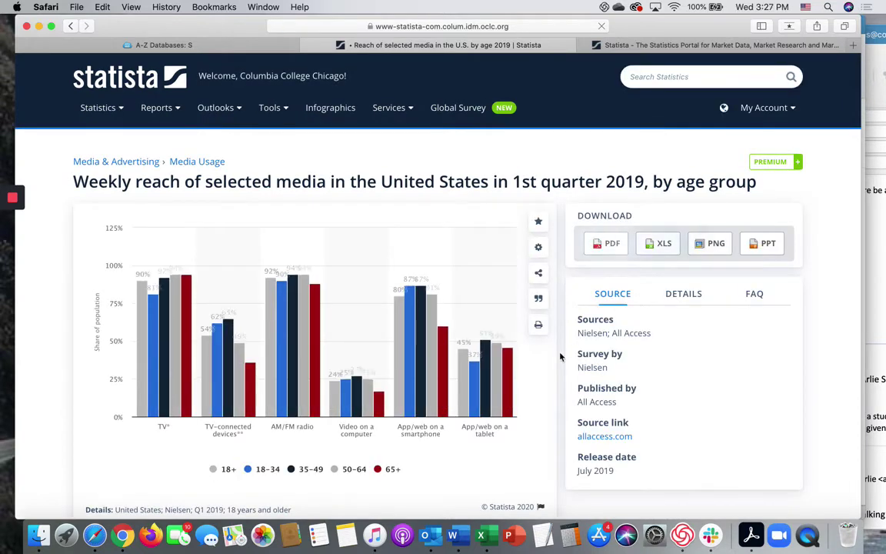
scroll(539, 400, down, 2)
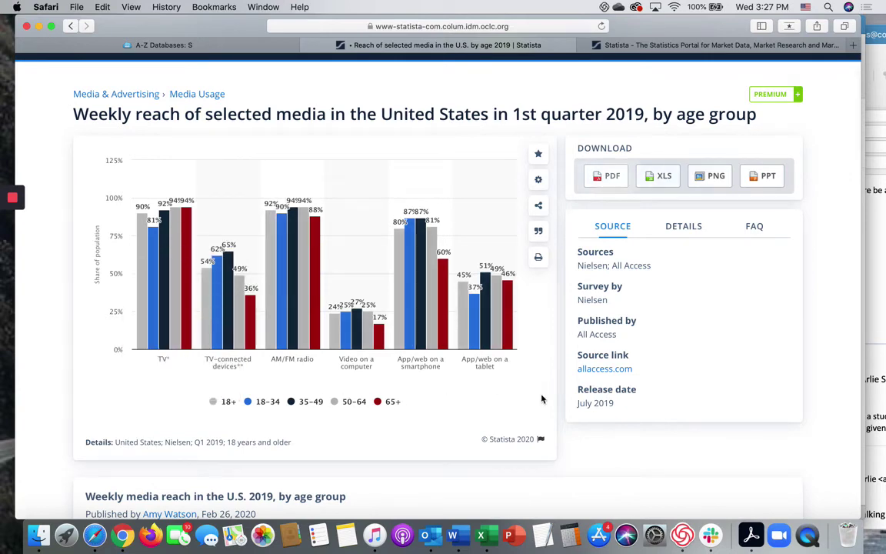
scroll(541, 399, down, 5)
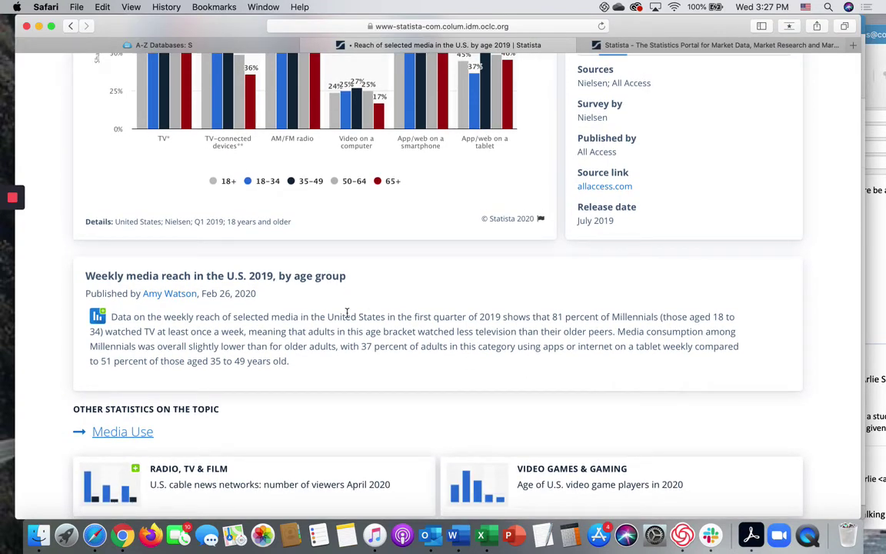
scroll(347, 312, down, 2)
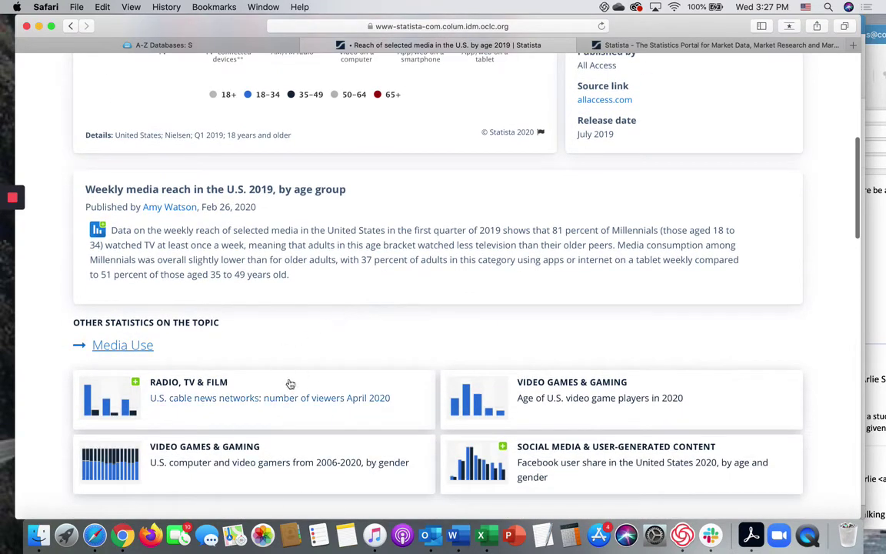
scroll(382, 237, up, 4)
scroll(383, 240, up, 3)
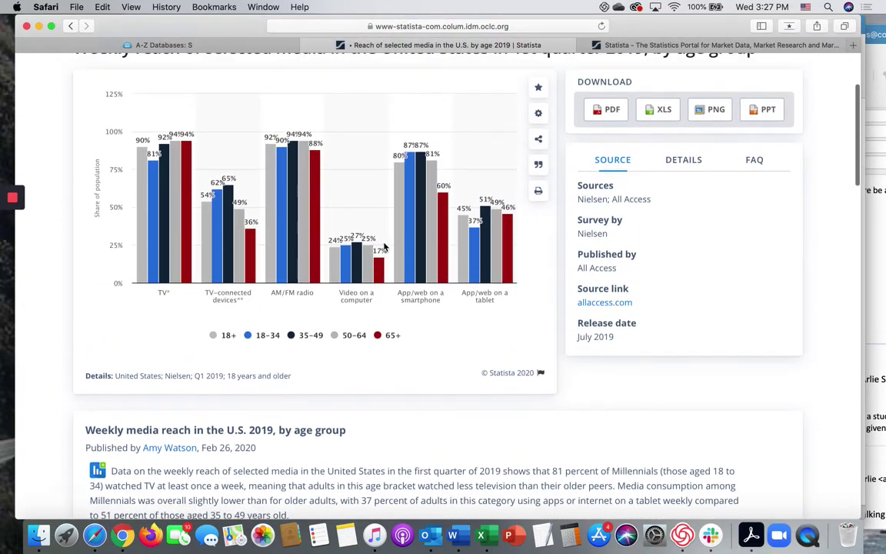
mouse_move(370, 314)
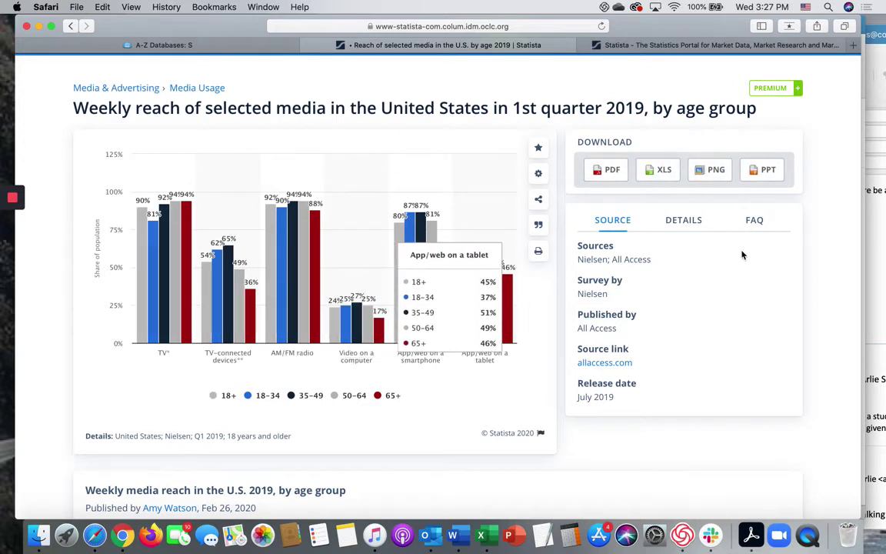
click(684, 222)
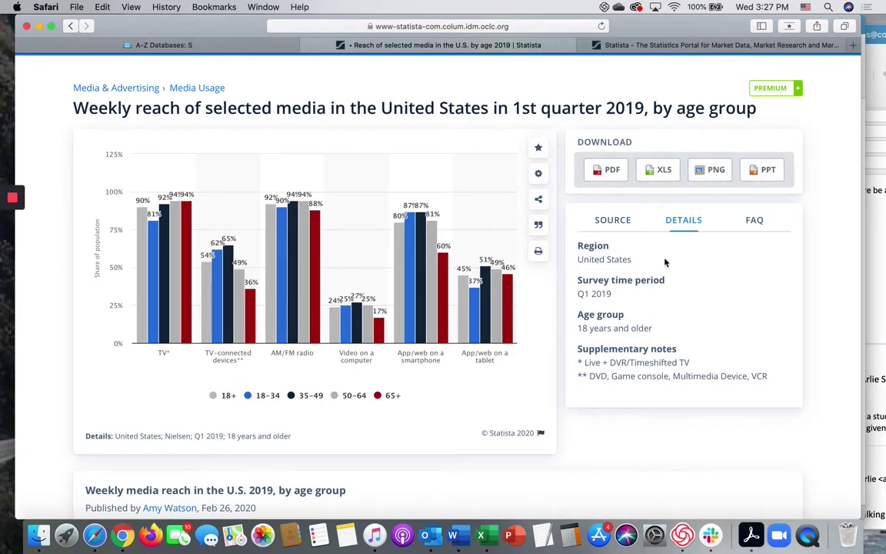
click(613, 221)
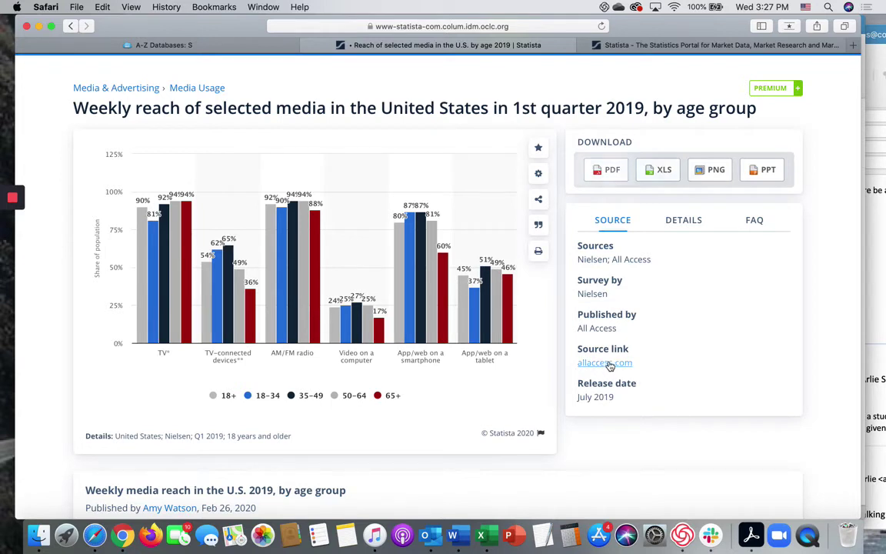
Show the chart's citation in MLA style
click(539, 227)
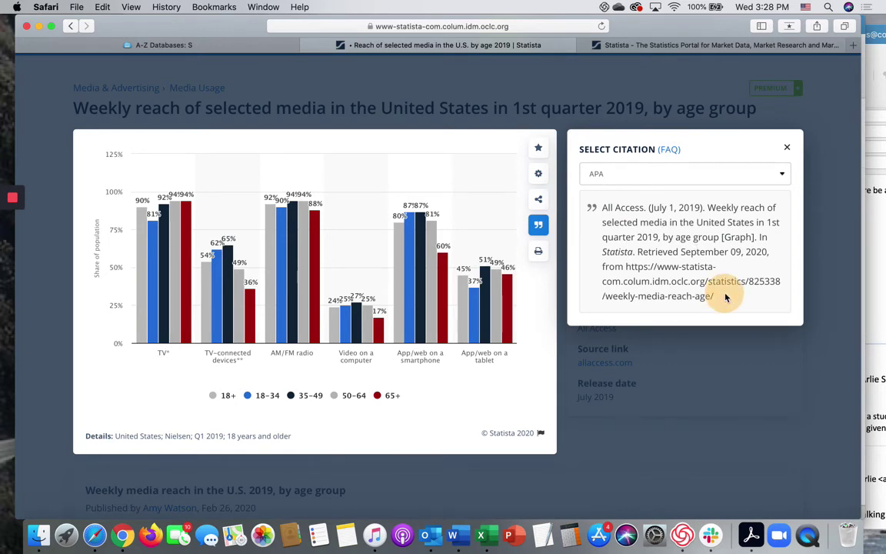
click(729, 174)
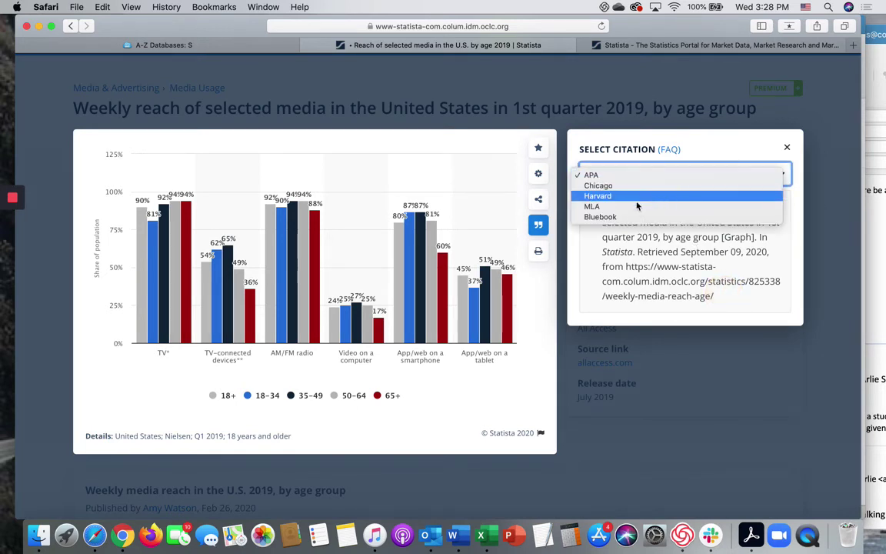
click(596, 207)
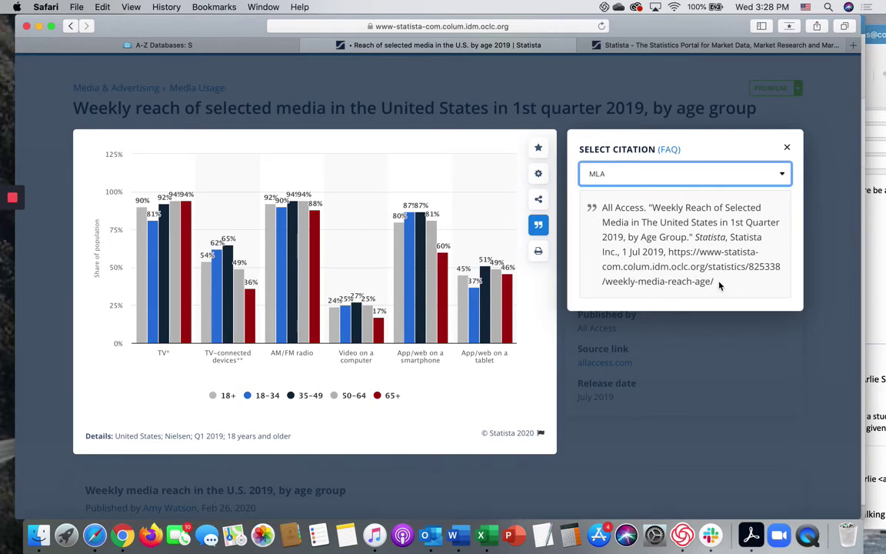
Select the entire MLA citation text
drag(719, 284, 598, 223)
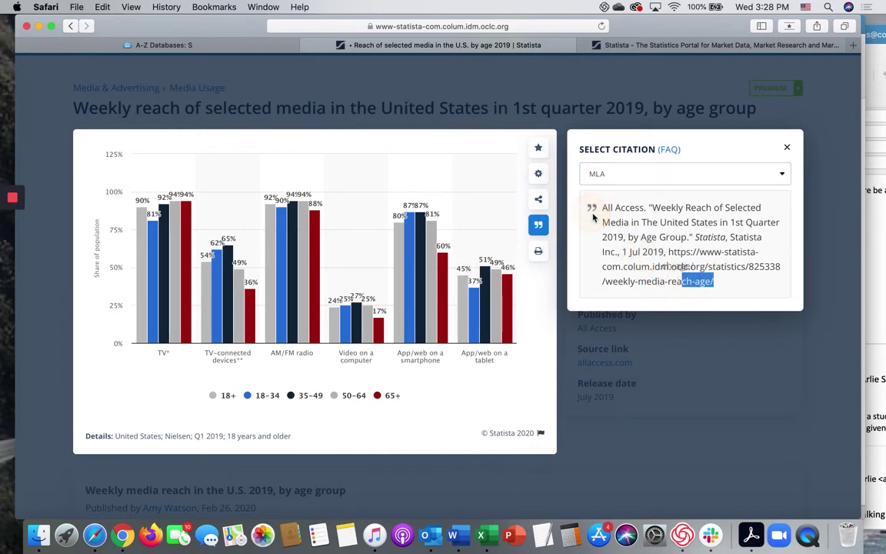
click(720, 281)
drag(720, 281, 602, 209)
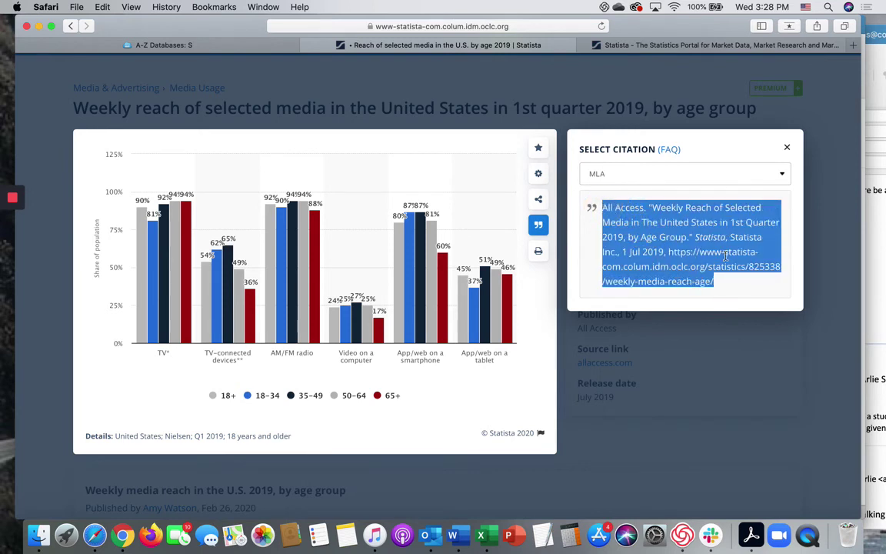
Close the citation panel and choose the XLS download of the chart
click(788, 150)
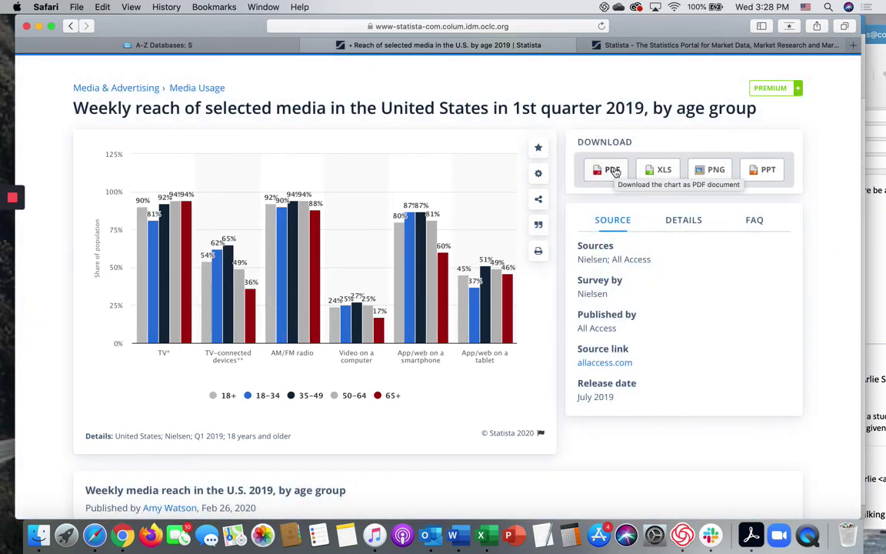
click(659, 174)
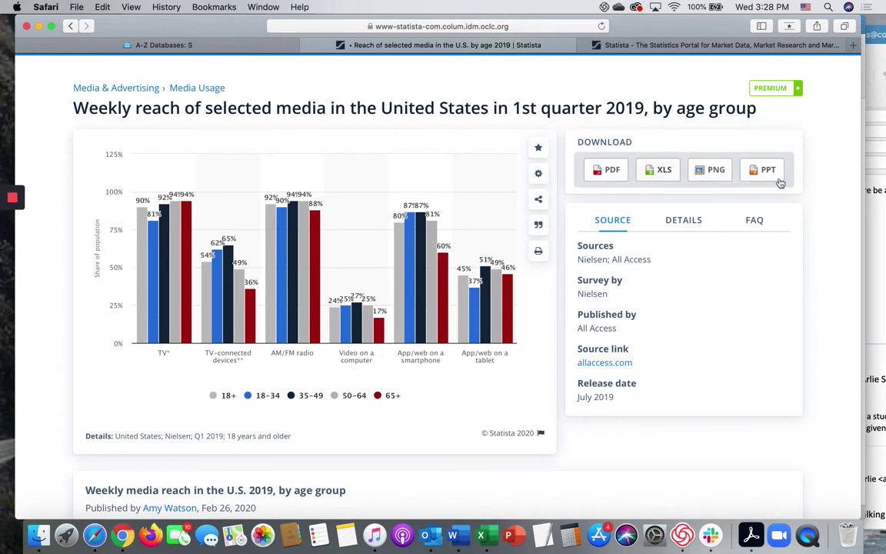